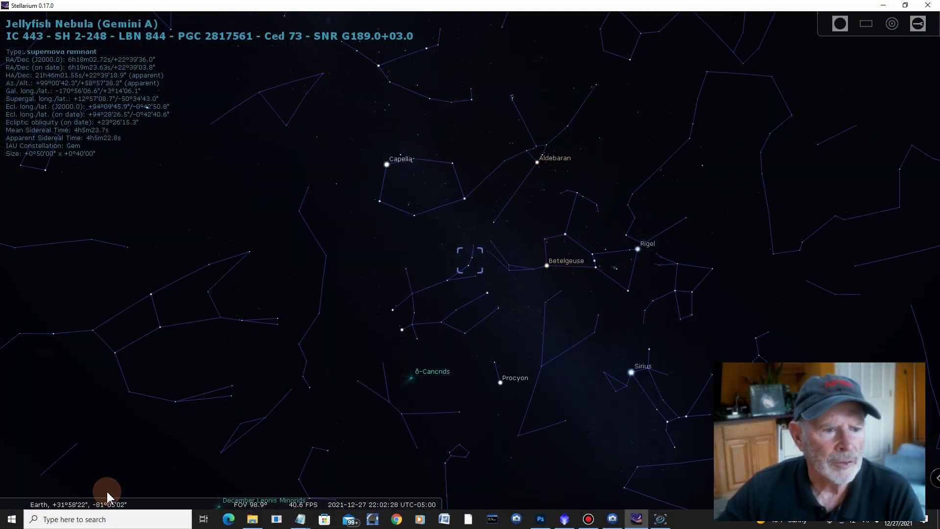
Step: Add constellation names and constellation artwork to the Stellarium sky
mouse_move(53, 500)
click(54, 500)
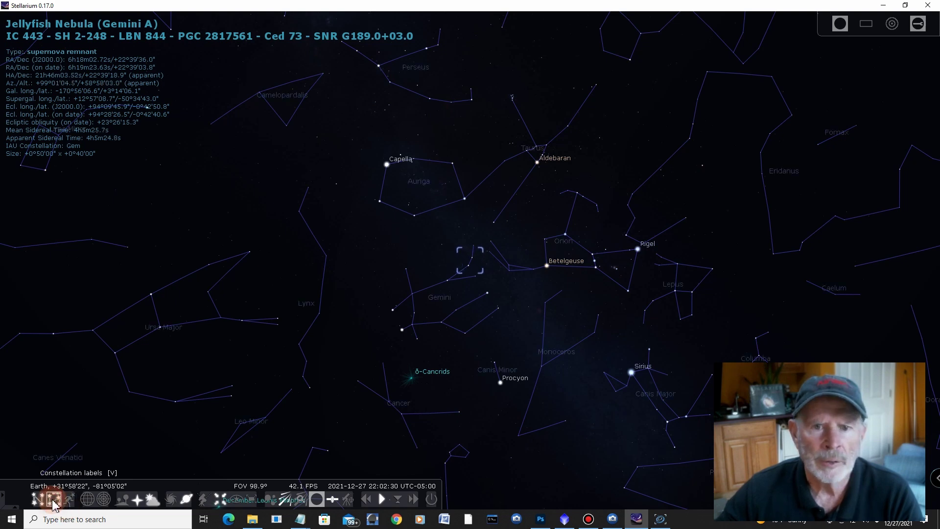
click(69, 502)
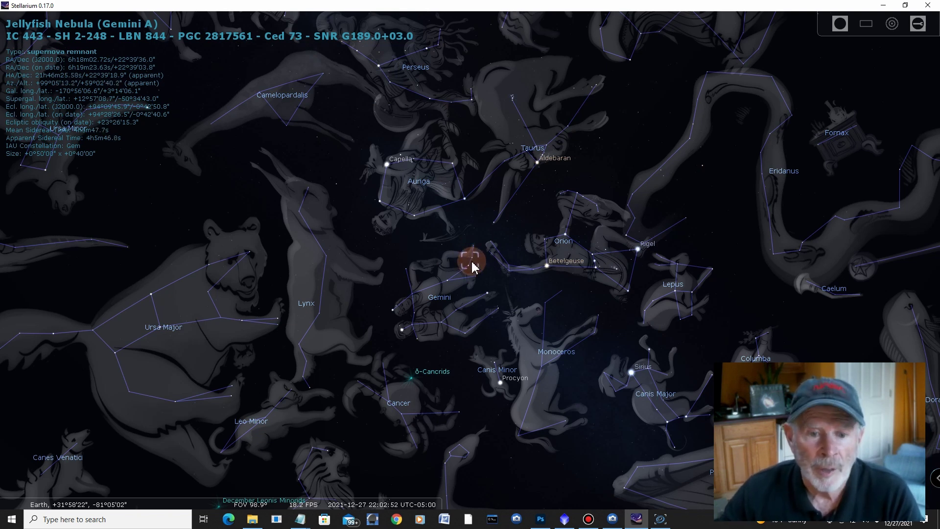
scroll(473, 266, up, 5)
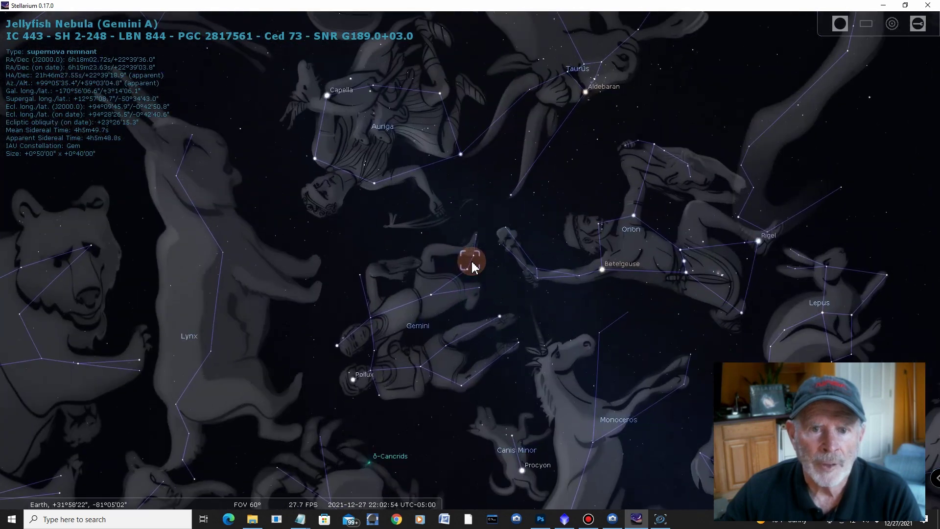
scroll(474, 266, up, 4)
scroll(473, 266, up, 4)
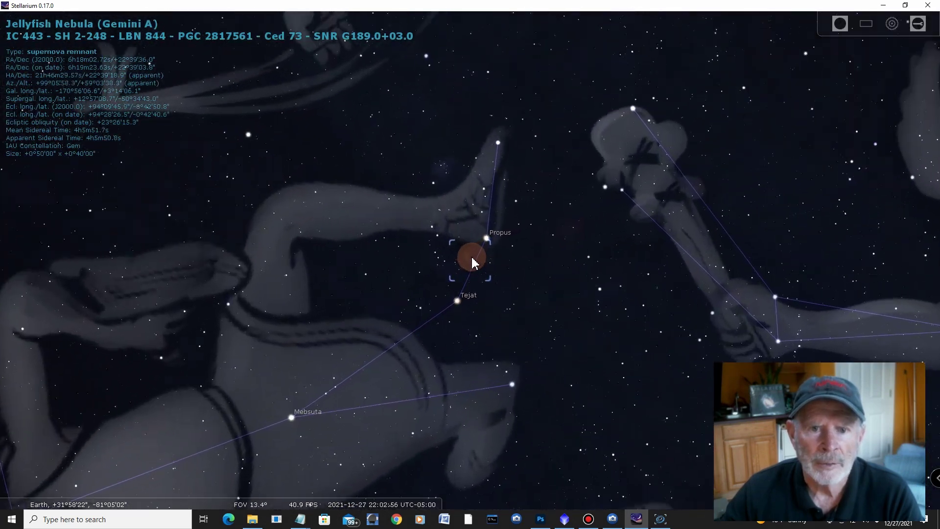
scroll(476, 286, up, 3)
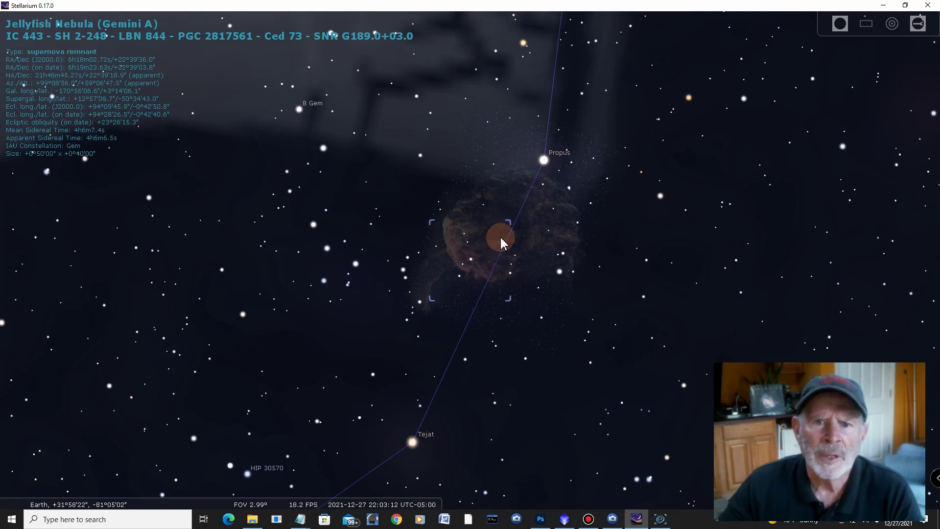
scroll(503, 242, down, 2)
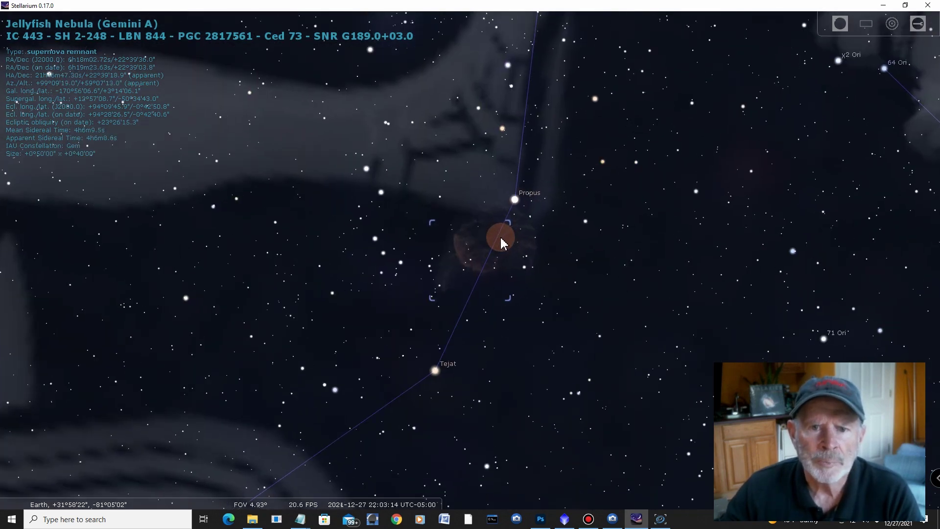
scroll(503, 243, down, 2)
scroll(502, 243, down, 1)
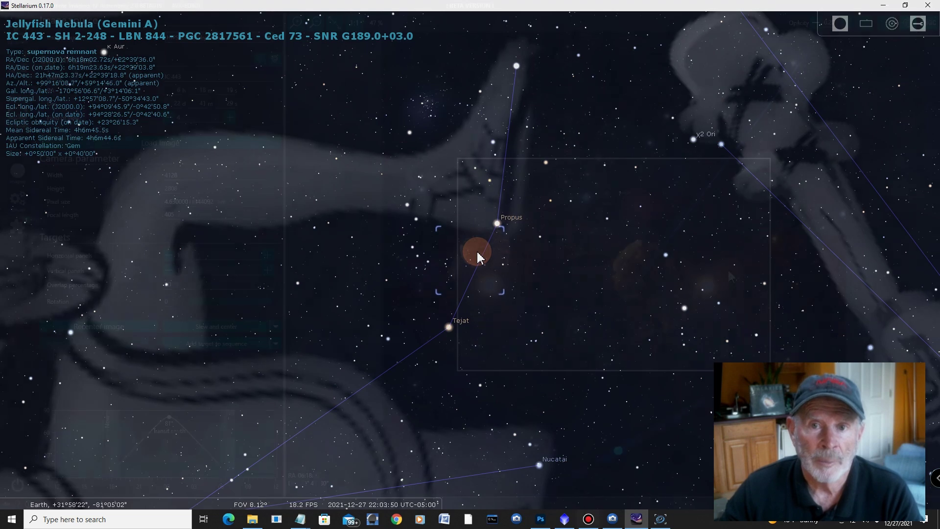
Step: Switch from Stellarium to N.I.N.A
key(alt+Tab)
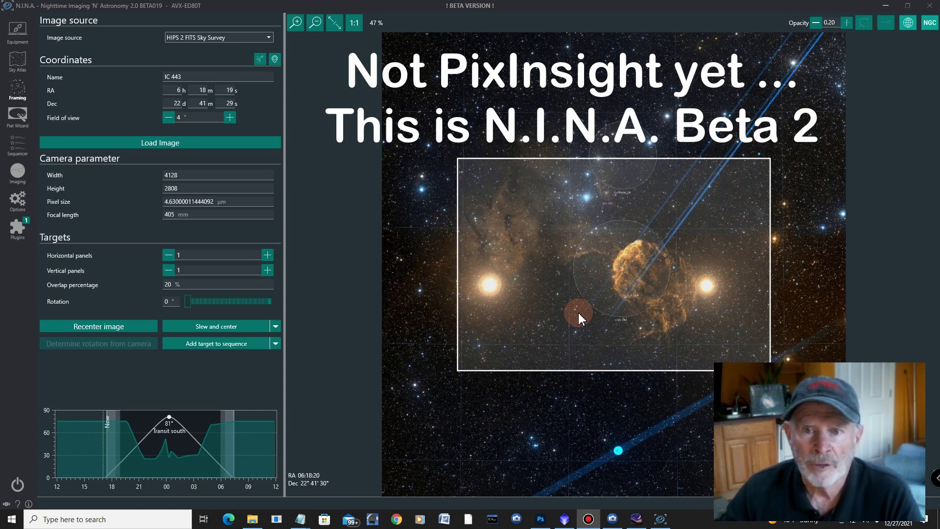
Step: Move the N.I.N.A. framing rectangle from the IC 443 image centre to the upper right
drag(574, 323, 779, 112)
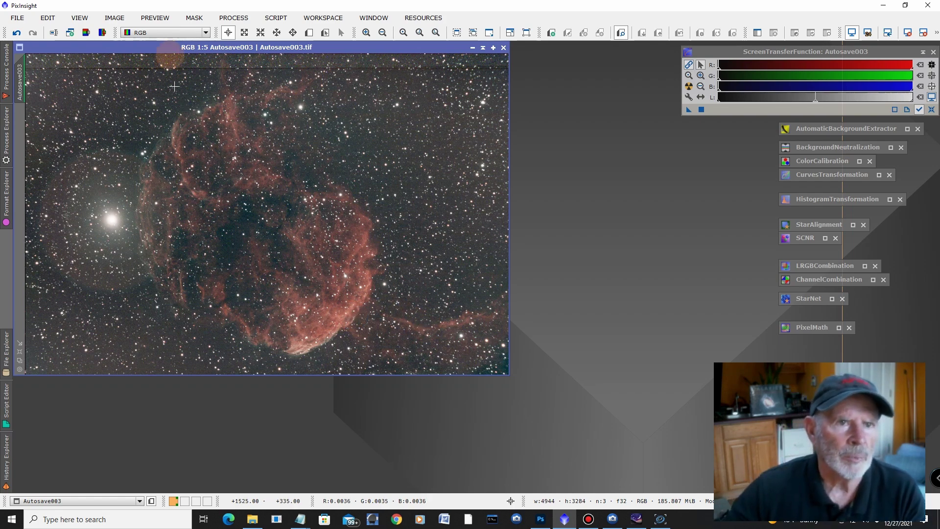
Step: Iconize Autosave003, then briefly view Jelly_OSC_PI and iconize it again
click(483, 48)
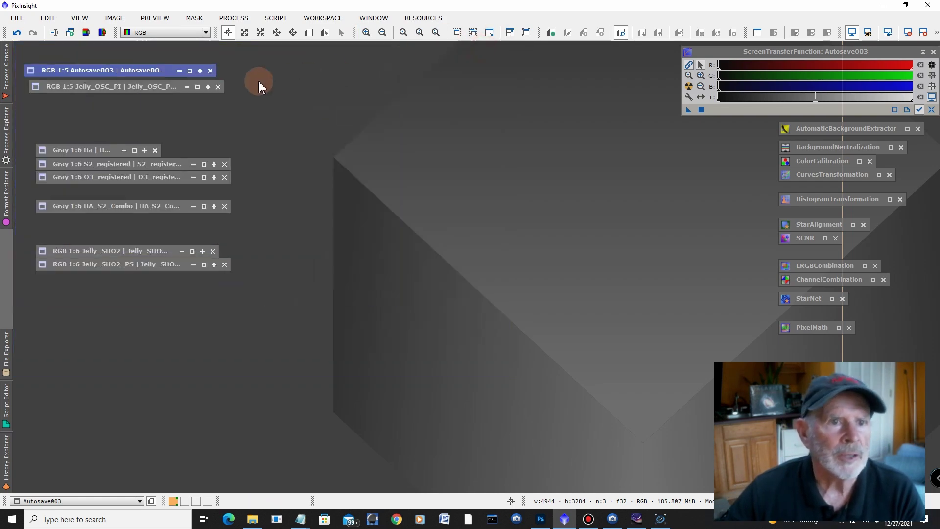
double_click(144, 89)
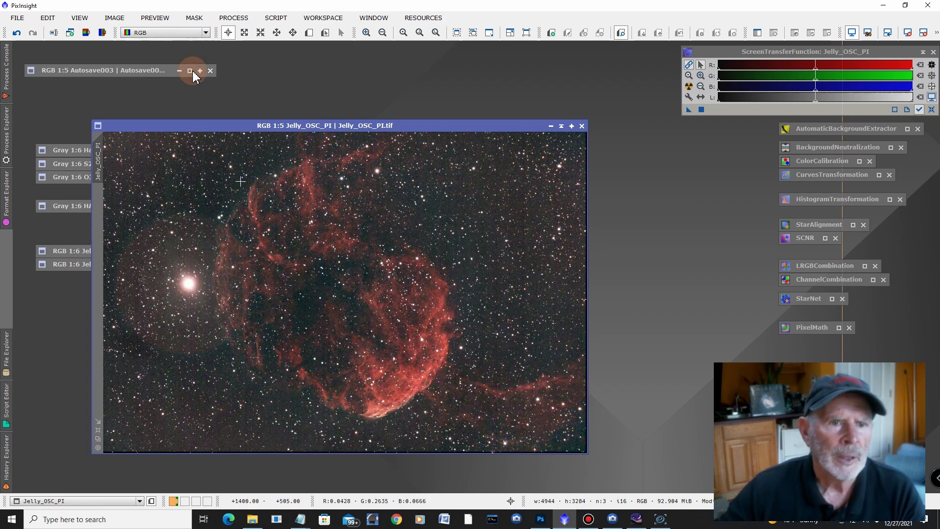
click(562, 127)
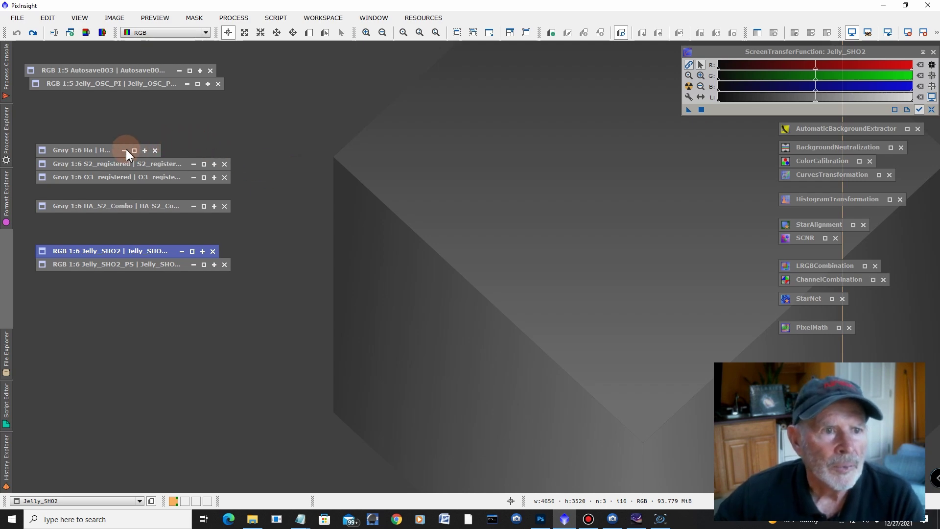
Step: Open the Ha and S2_registered channel images, keeping Ha in front
double_click(89, 151)
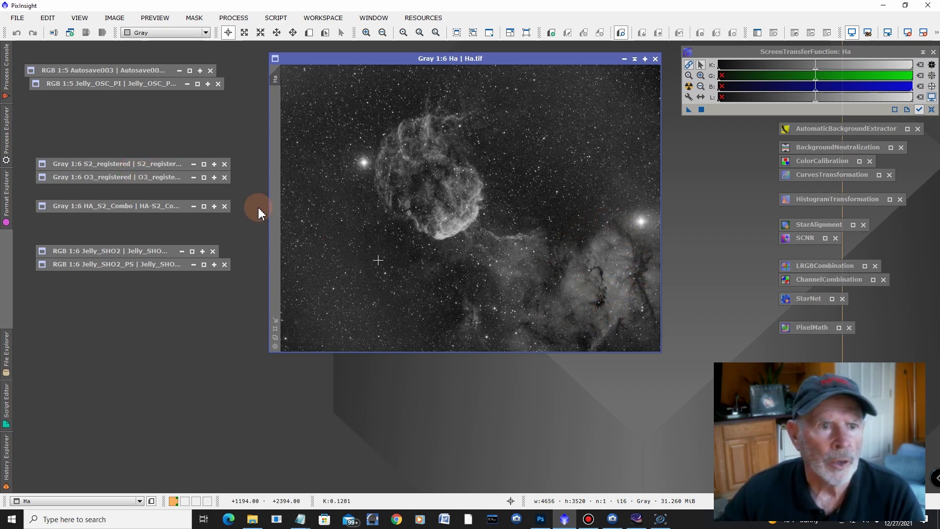
double_click(149, 167)
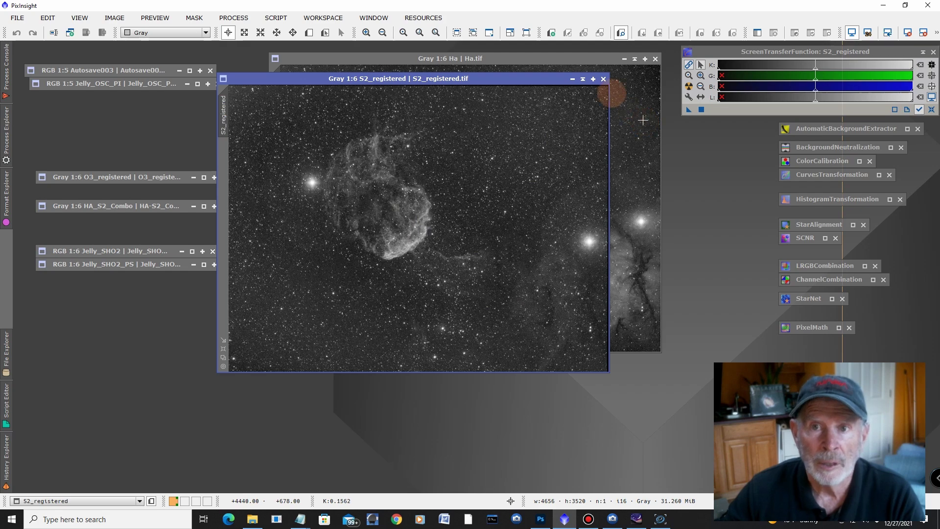
click(555, 58)
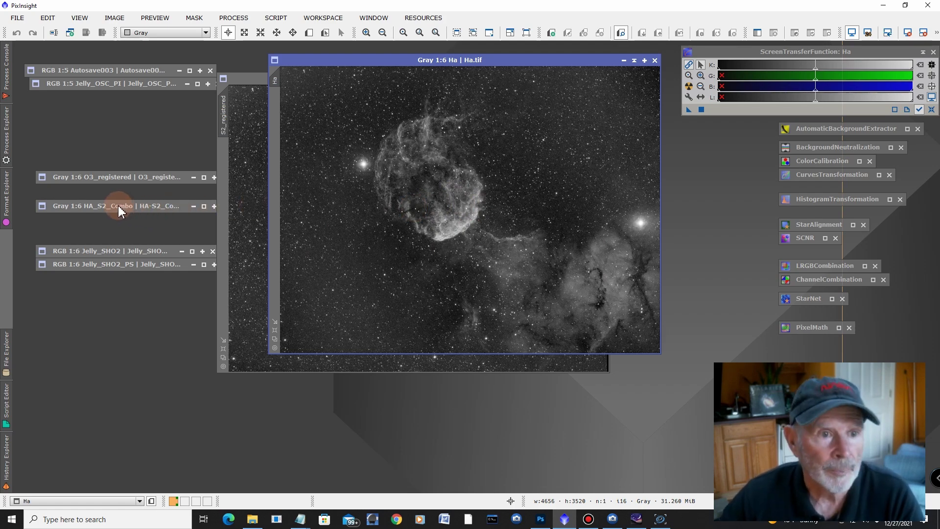
Step: Restore the O3_registered and HA_S2_Combo images, then open ChannelCombination
double_click(135, 177)
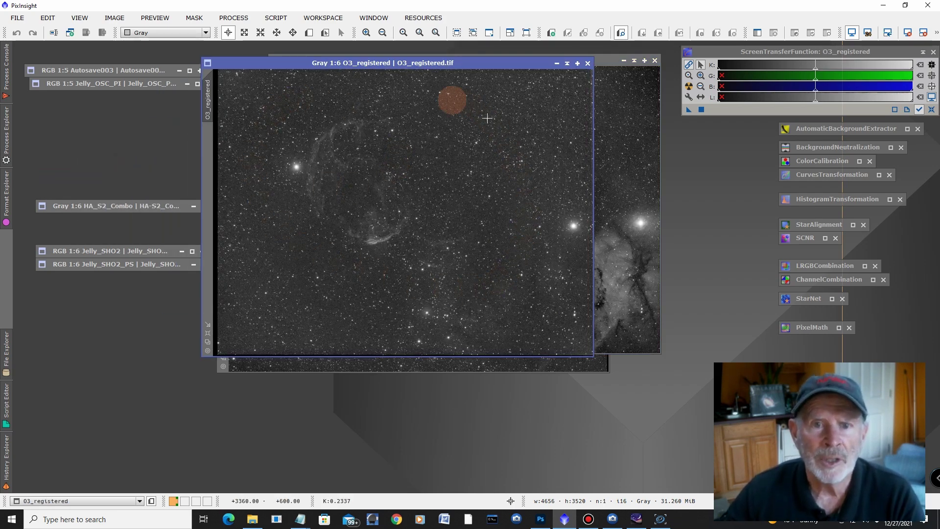
click(118, 206)
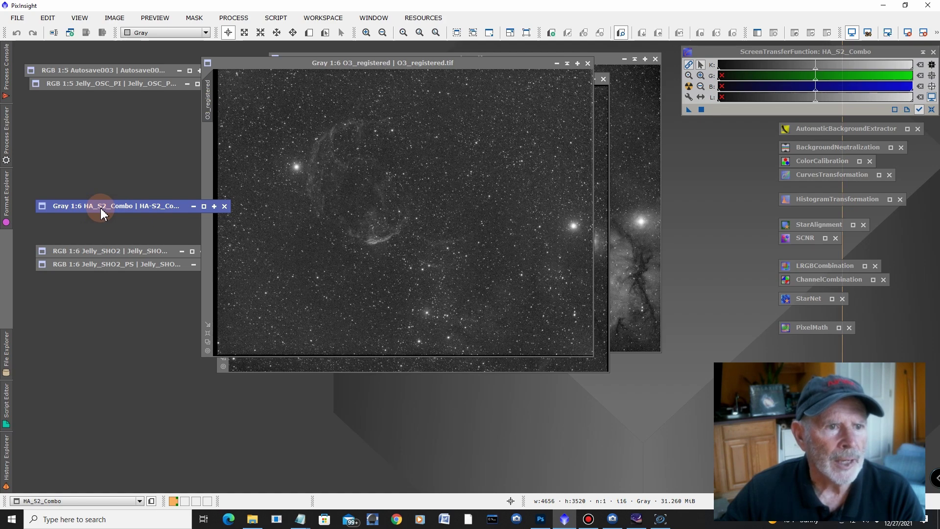
double_click(121, 210)
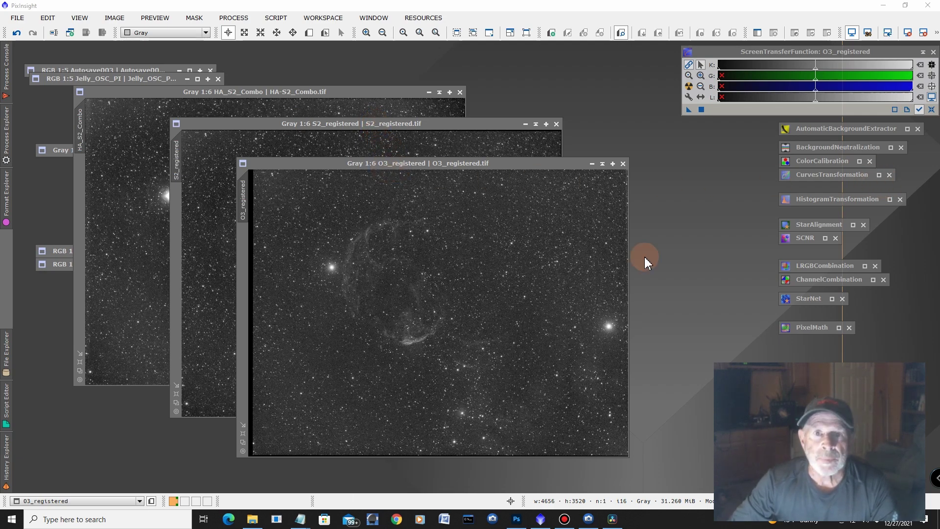
double_click(817, 283)
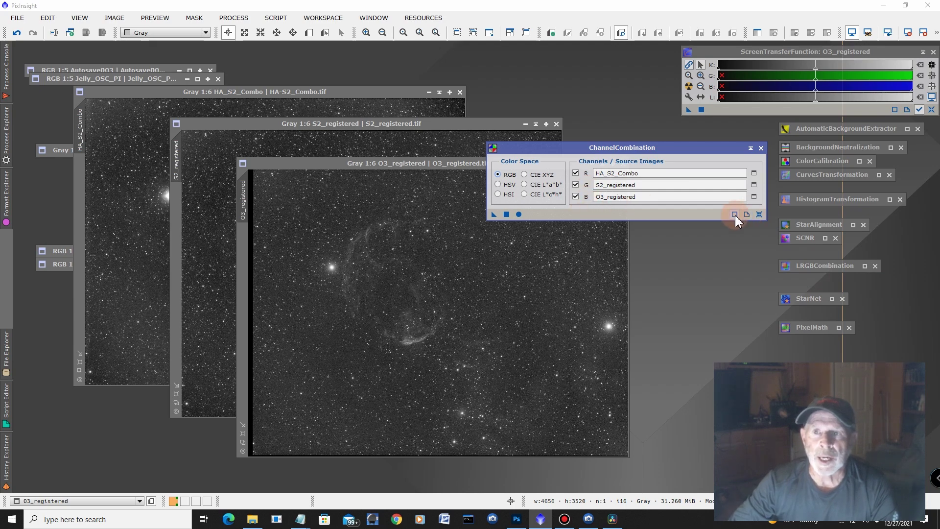
Step: Combine HA_S2_Combo, S2_registered and O3_registered as RGB, then open Jelly_SHO2_PS
click(519, 214)
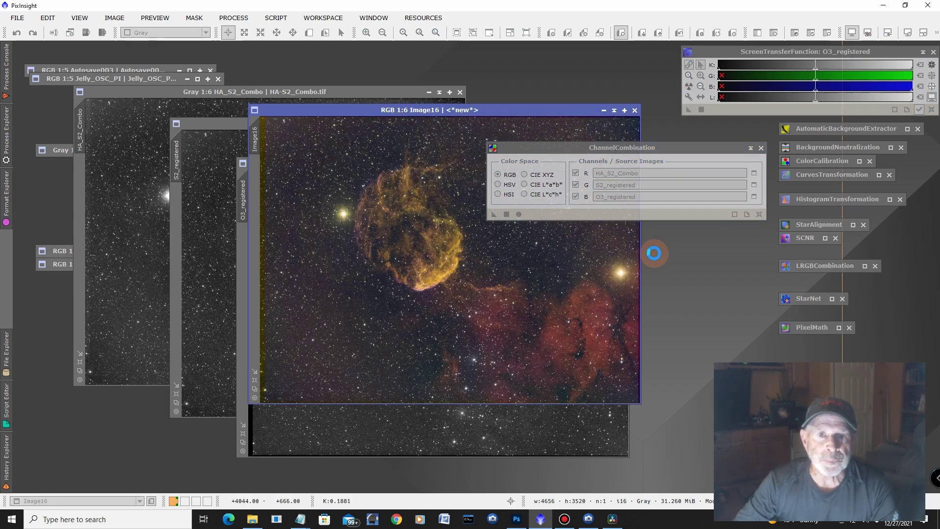
click(750, 148)
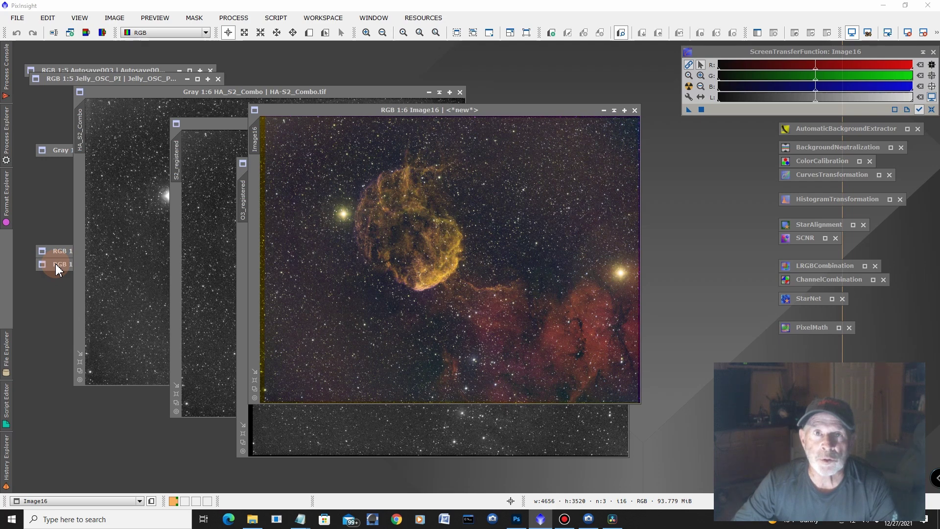
double_click(55, 264)
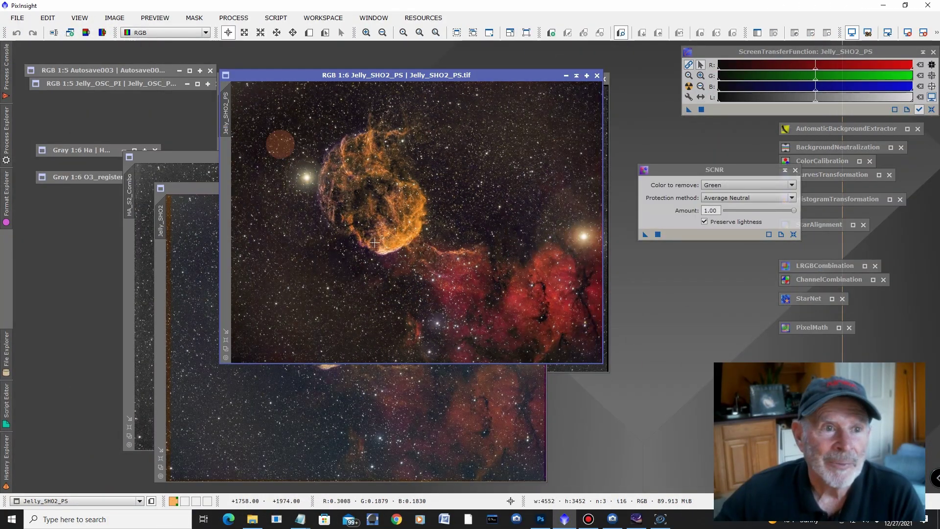
Step: Restore Jelly_OSC_PI behind the Jelly_SHO2_PS image for comparison
double_click(161, 83)
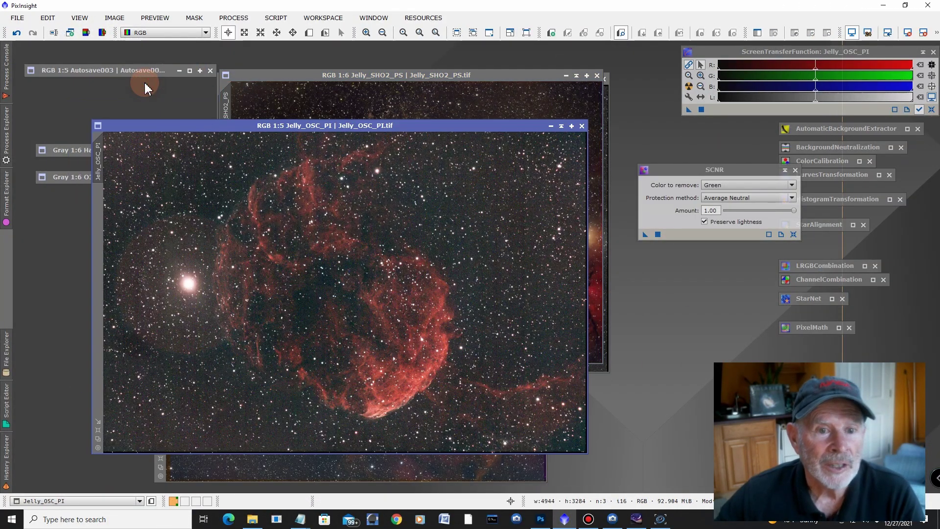
click(519, 80)
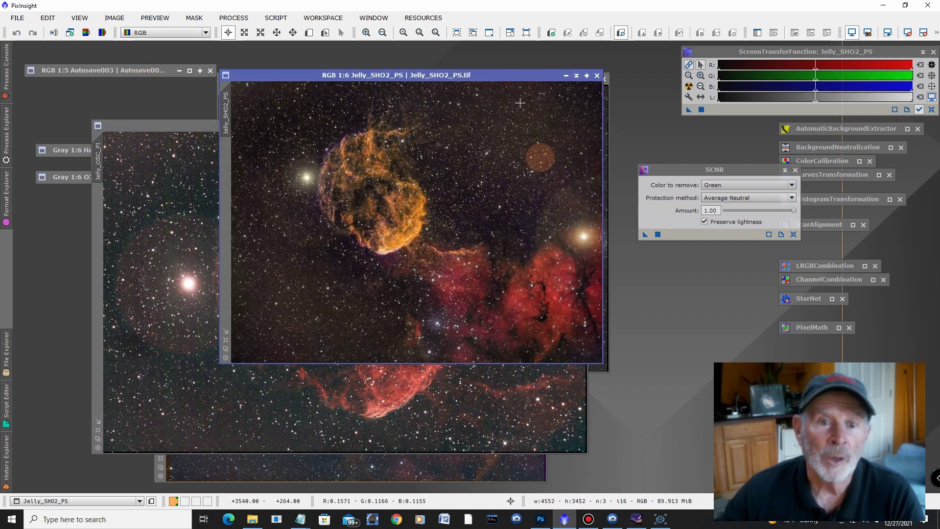